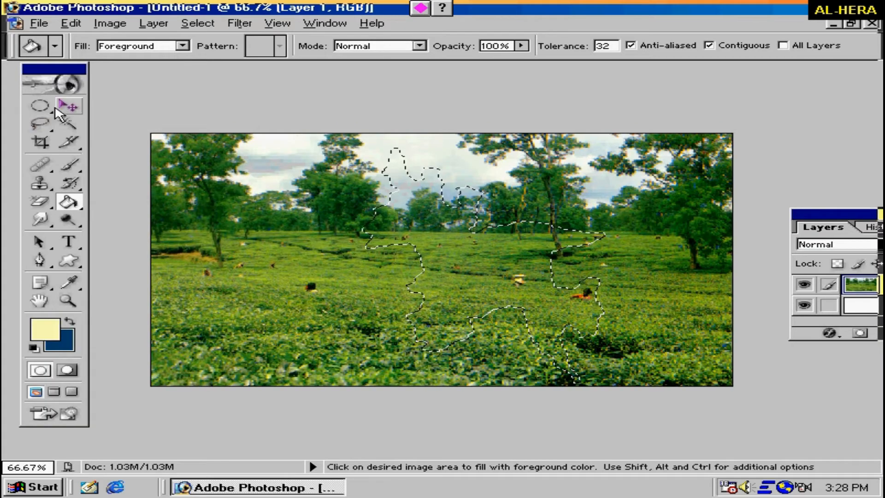
# - Clear the existing selection and trace a new freehand map-shaped outline around the middle of the tea garden photo with the Lasso
pyautogui.click(40, 106)
pyautogui.click(215, 159)
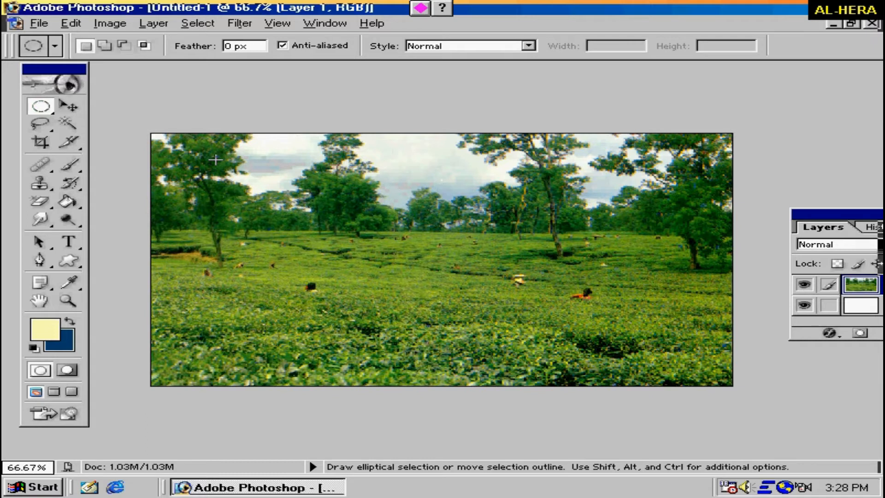
pyautogui.click(45, 127)
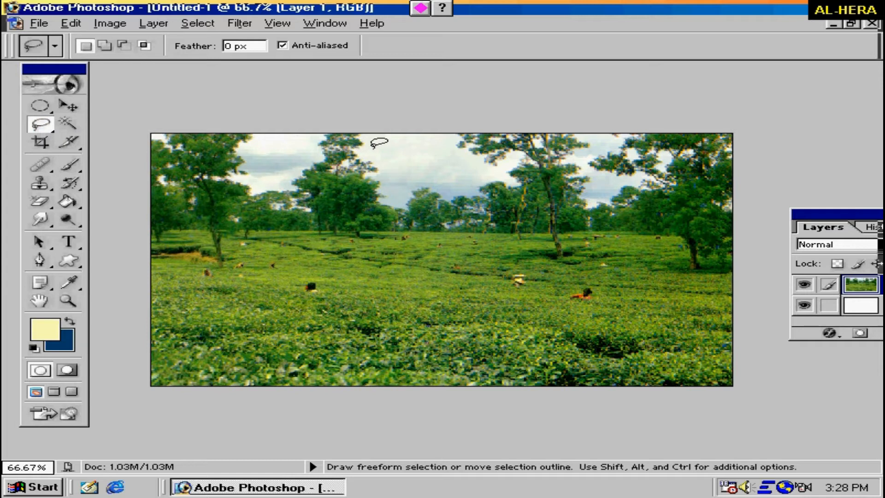
pyautogui.moveTo(371, 147)
pyautogui.mouseDown()
pyautogui.moveTo(394, 170)
pyautogui.moveTo(432, 172)
pyautogui.moveTo(434, 201)
pyautogui.moveTo(447, 201)
pyautogui.moveTo(447, 191)
pyautogui.moveTo(450, 202)
pyautogui.moveTo(462, 188)
pyautogui.moveTo(470, 213)
pyautogui.moveTo(479, 212)
pyautogui.moveTo(470, 219)
pyautogui.moveTo(547, 211)
pyautogui.moveTo(534, 219)
pyautogui.moveTo(580, 240)
pyautogui.moveTo(520, 255)
pyautogui.moveTo(525, 279)
pyautogui.moveTo(540, 279)
pyautogui.moveTo(531, 295)
pyautogui.moveTo(572, 276)
pyautogui.moveTo(583, 289)
pyautogui.moveTo(580, 313)
pyautogui.moveTo(564, 318)
pyautogui.moveTo(576, 380)
pyautogui.moveTo(520, 337)
pyautogui.moveTo(516, 303)
pyautogui.moveTo(476, 305)
pyautogui.moveTo(422, 339)
pyautogui.moveTo(392, 344)
pyautogui.moveTo(400, 329)
pyautogui.moveTo(380, 297)
pyautogui.moveTo(421, 257)
pyautogui.moveTo(341, 235)
pyautogui.moveTo(383, 190)
pyautogui.moveTo(370, 148)
pyautogui.mouseUp()
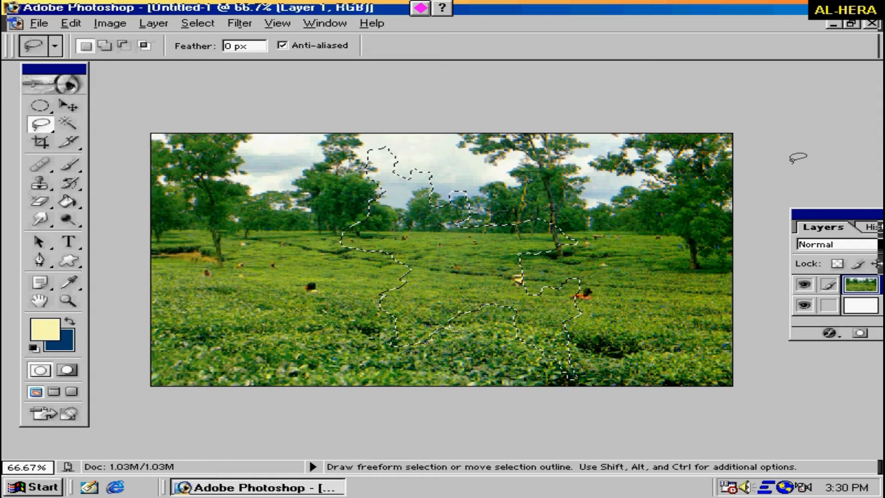
# - Copy the outlined photo area into the cream-coloured Untitled-2 document and move the pasted piece toward the canvas's left side
pyautogui.press('ctrl')
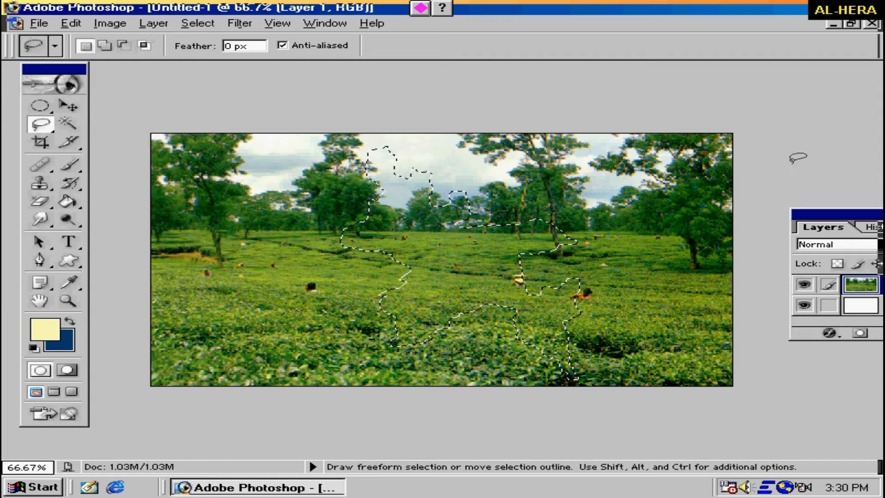
pyautogui.click(835, 24)
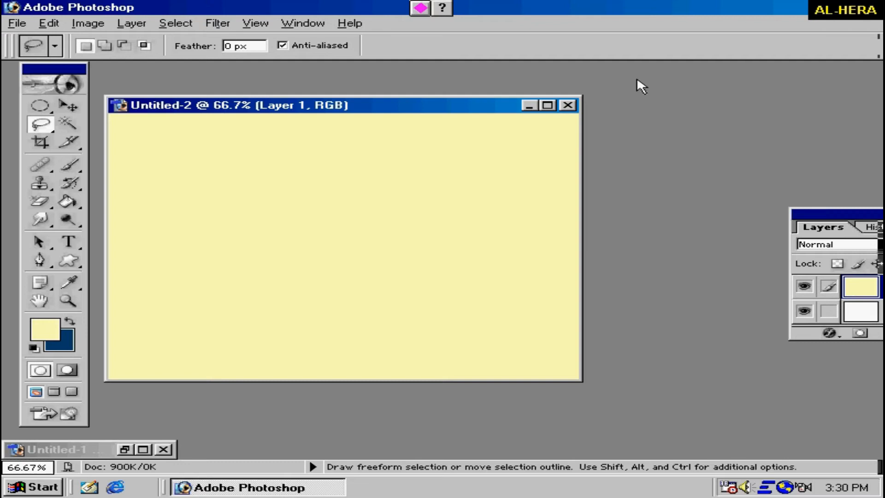
pyautogui.click(548, 106)
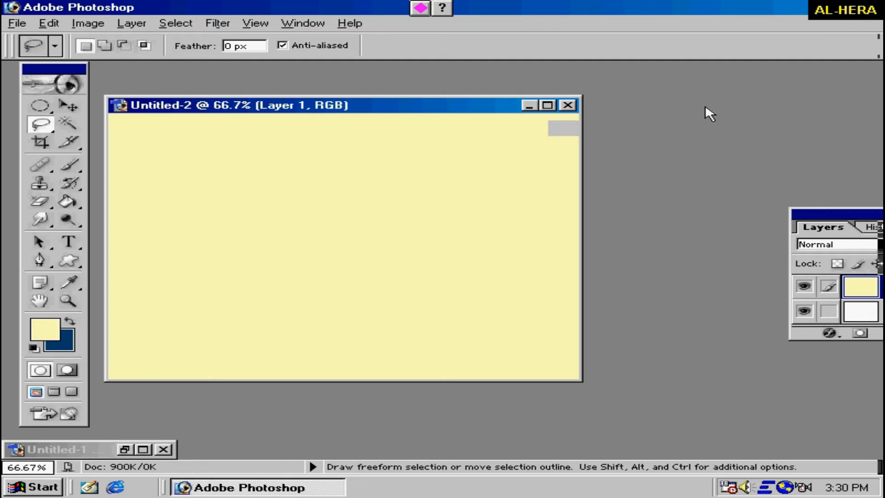
pyautogui.hotkey('ctrl', 'v')
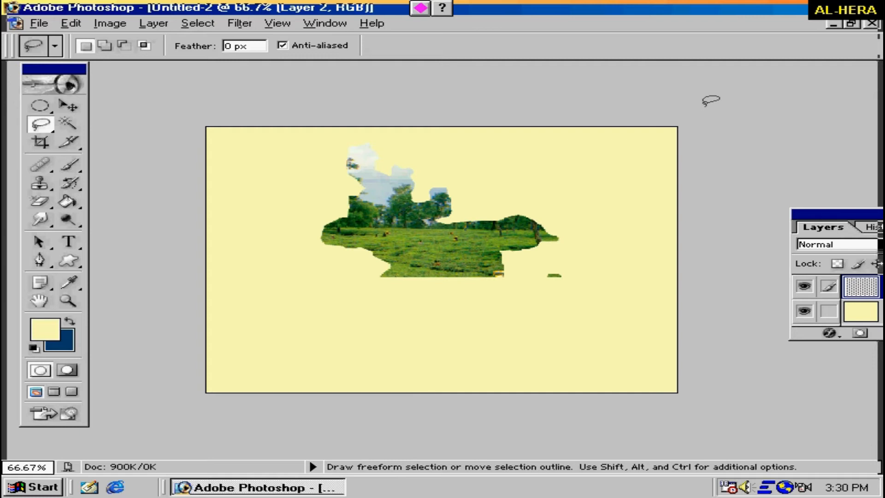
pyautogui.click(73, 107)
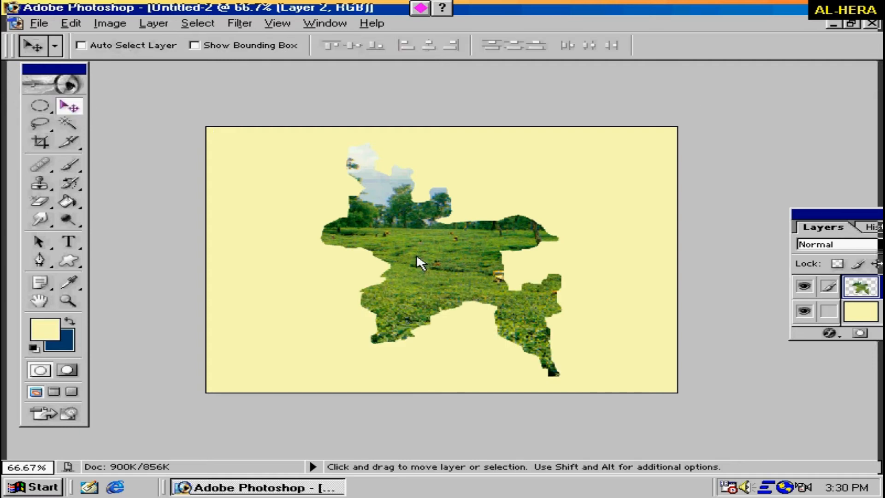
pyautogui.moveTo(450, 270); pyautogui.dragTo(386, 267)
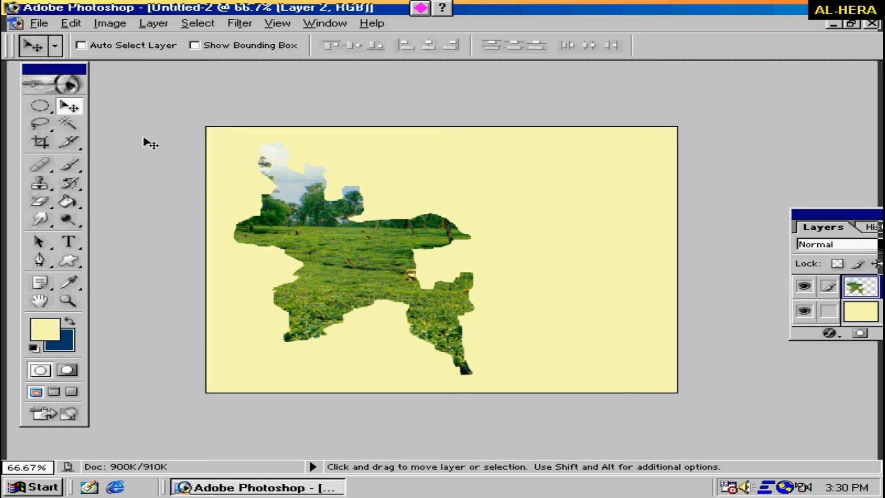
# - Make a rectangular selection in the canvas's upper-right area, beside the map shape, and add a new layer
pyautogui.moveTo(40, 106); pyautogui.dragTo(85, 114)
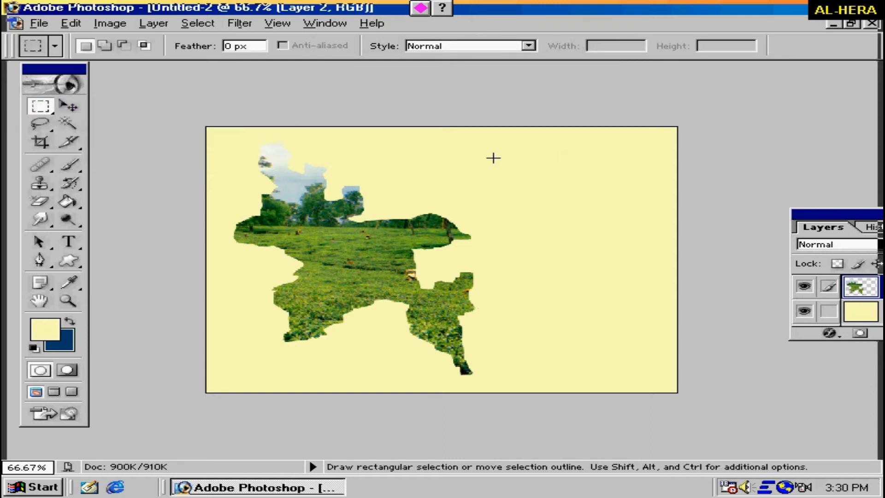
pyautogui.moveTo(495, 152); pyautogui.dragTo(625, 198)
pyautogui.moveTo(819, 214); pyautogui.dragTo(722, 205)
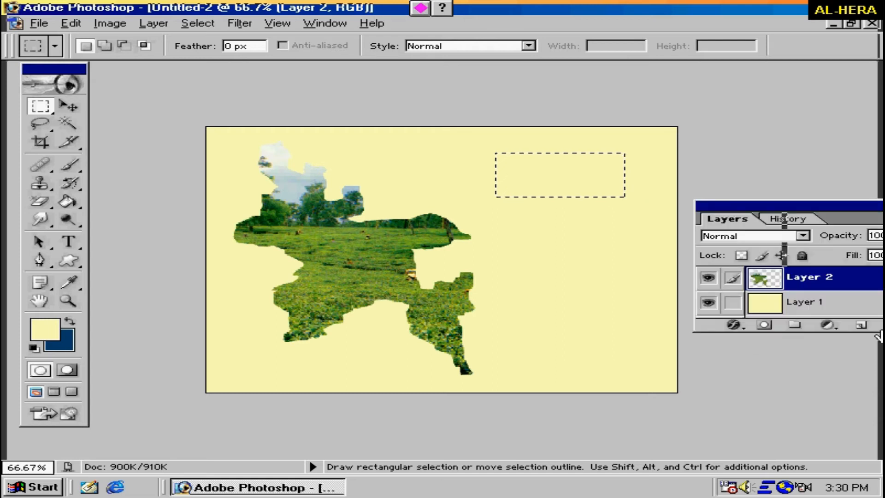
pyautogui.click(861, 326)
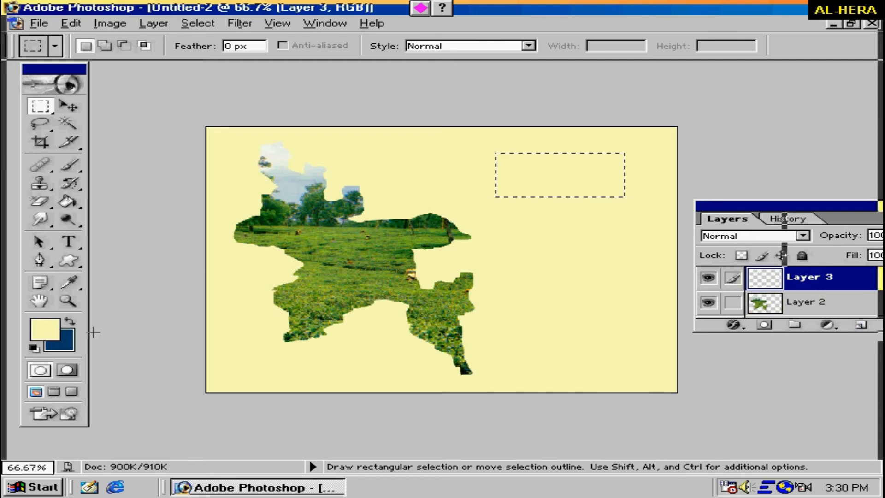
# - Fill the rectangular selection with a dark green foreground colour using the Paint Bucket and deselect it
pyautogui.click(54, 331)
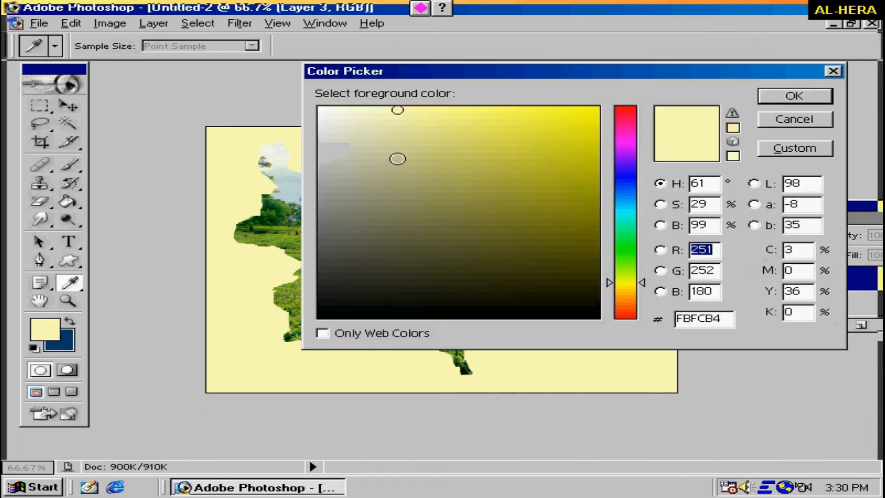
pyautogui.click(621, 241)
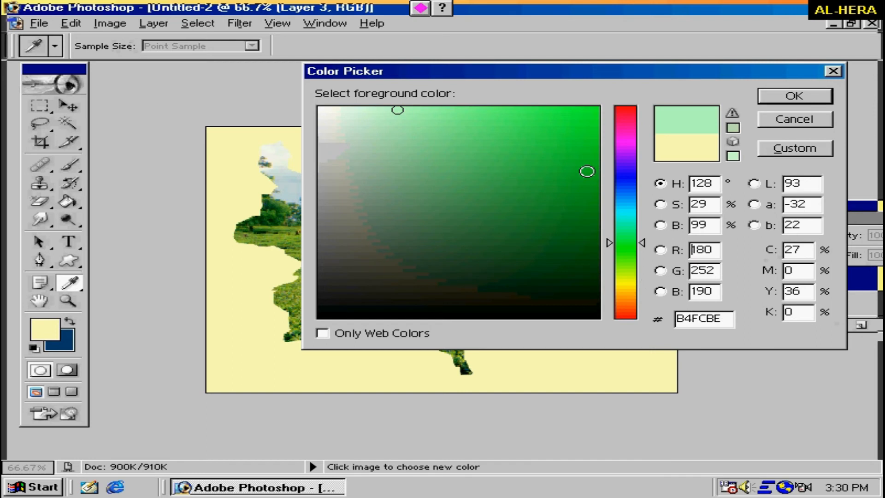
pyautogui.click(600, 218)
pyautogui.click(600, 223)
pyautogui.click(792, 97)
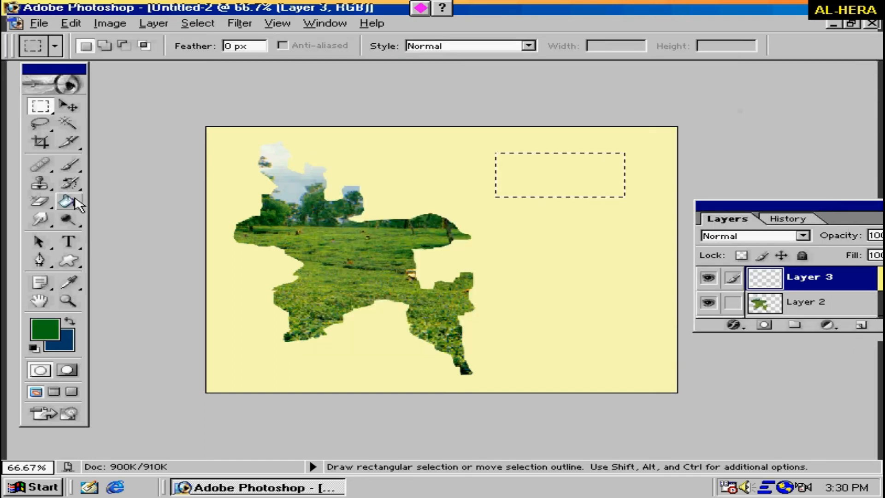
pyautogui.click(68, 202)
pyautogui.click(540, 169)
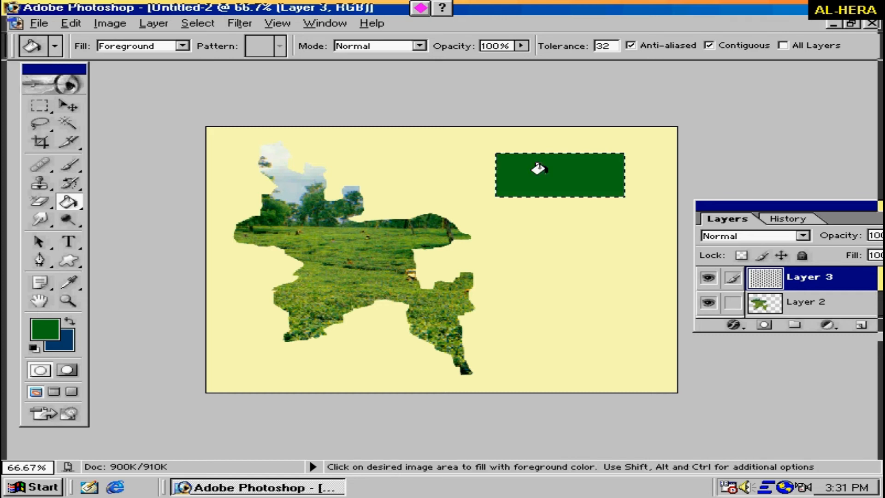
pyautogui.click(40, 106)
pyautogui.click(212, 161)
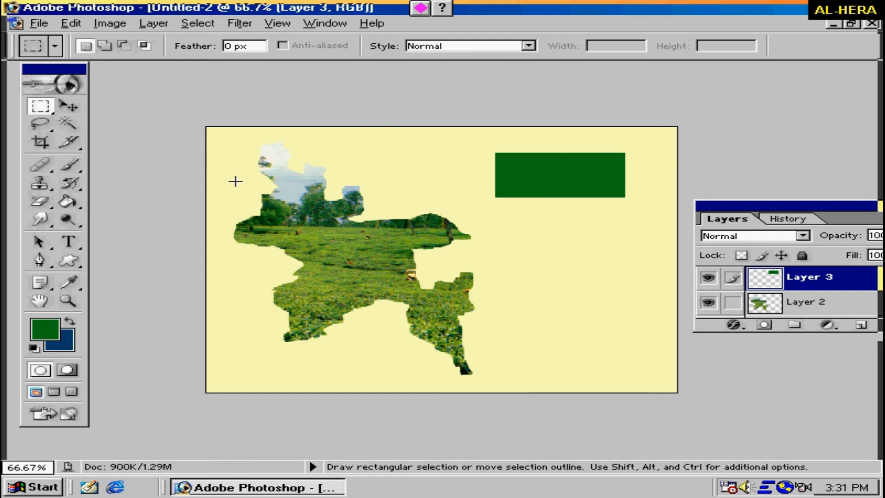
# - Make a nearly circular elliptical selection in the middle of the green rectangle and add another new layer
pyautogui.hotkey('ctrl', '+')
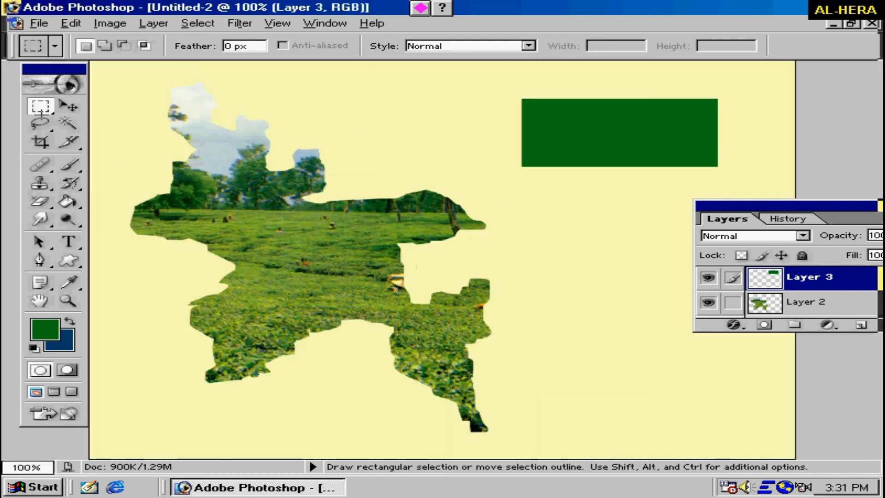
pyautogui.click(40, 107)
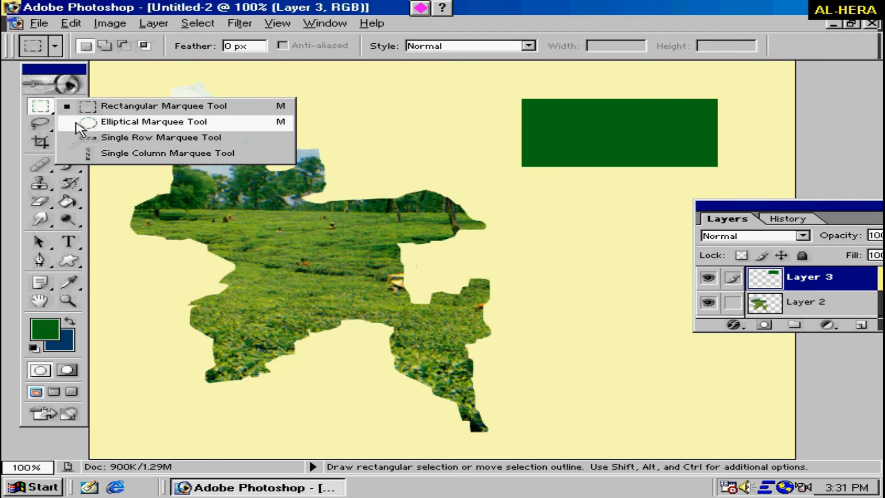
pyautogui.click(77, 123)
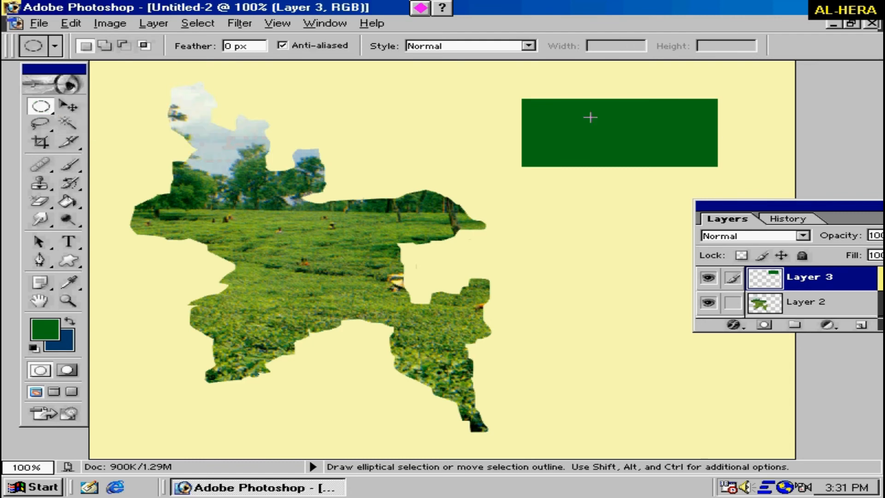
pyautogui.moveTo(583, 100); pyautogui.dragTo(666, 167)
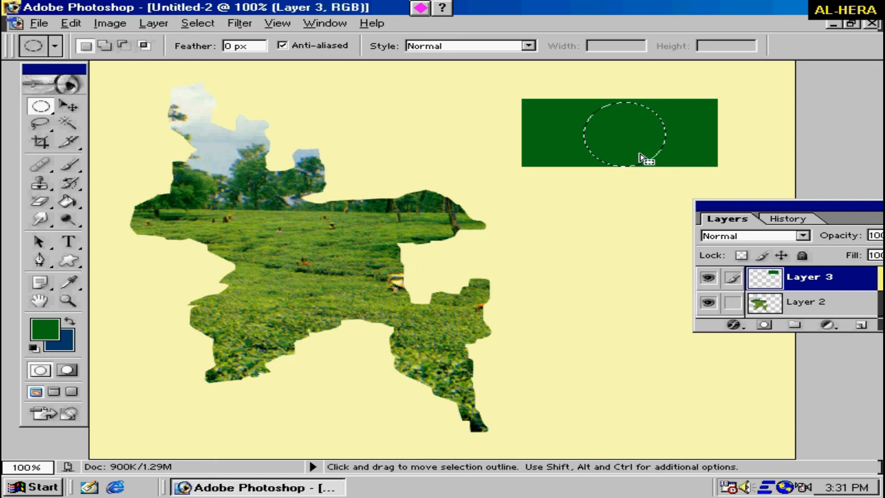
pyautogui.click(861, 325)
# - Fill the elliptical selection with bright red FF0024 using the Paint Bucket and deselect it
pyautogui.click(49, 327)
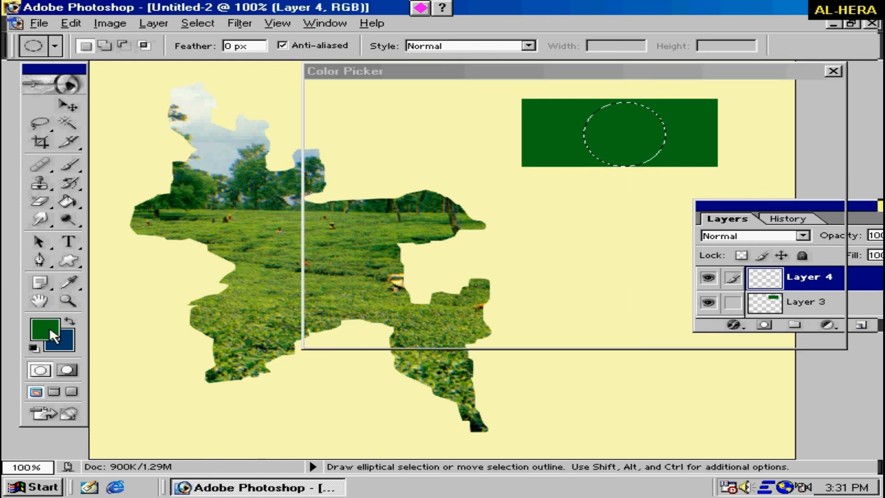
pyautogui.click(628, 113)
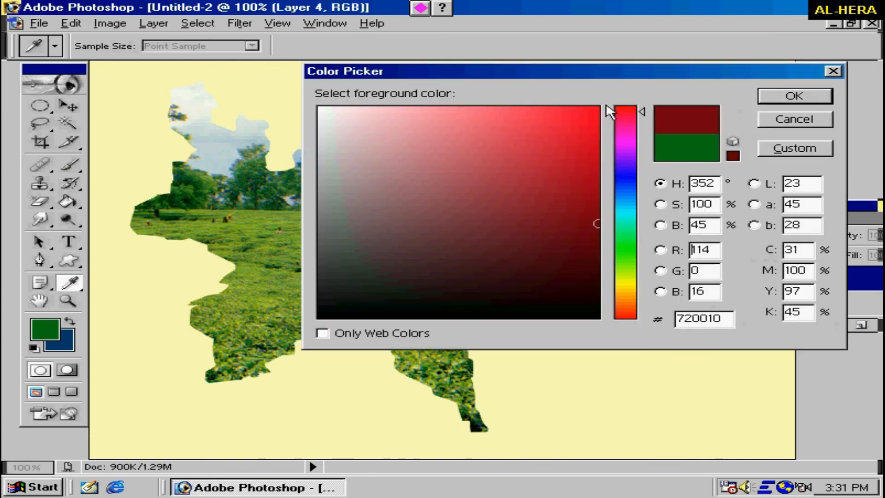
pyautogui.click(598, 108)
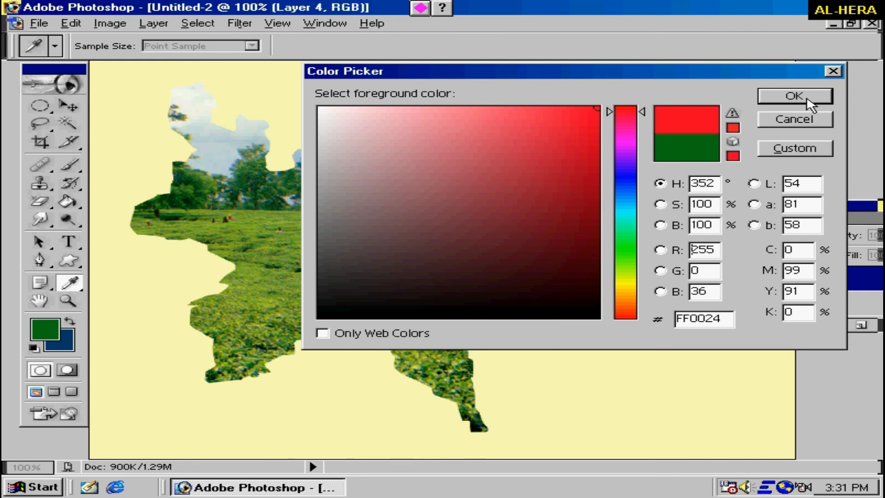
pyautogui.press('Escape')
pyautogui.click(68, 201)
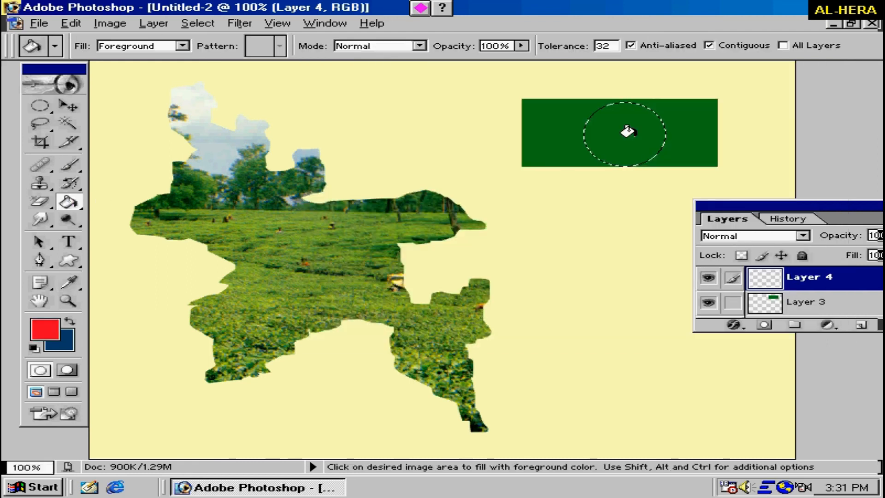
pyautogui.click(626, 138)
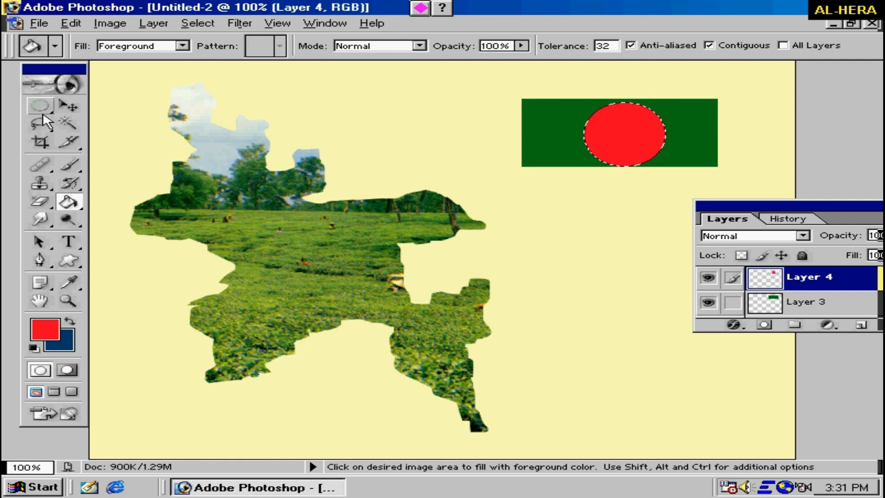
pyautogui.click(438, 125)
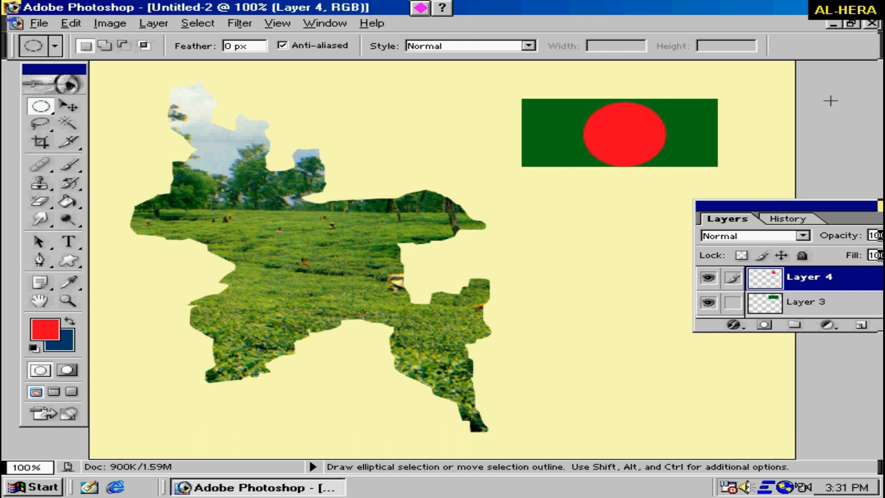
pyautogui.hotkey('ctrl', '-')
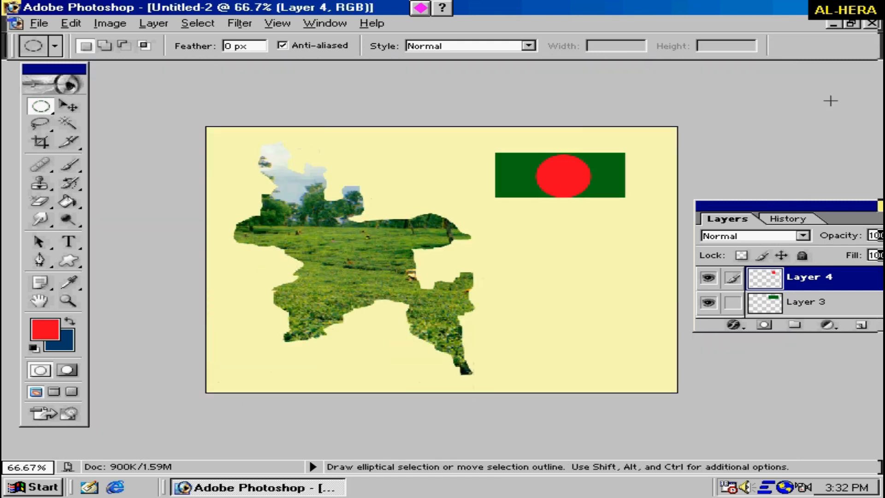